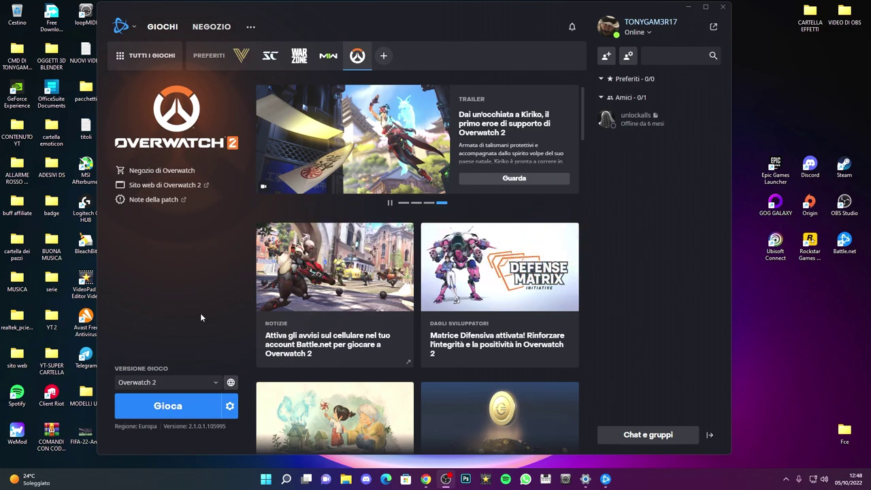
# Enable additional command-line arguments for Overwatch 2, set them to -D3D11 and save the game settings.
pyautogui.click(230, 406)
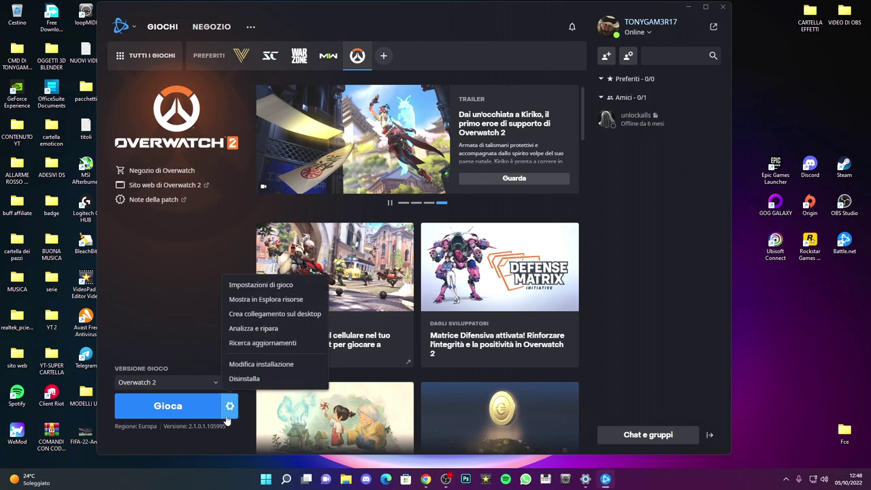
pyautogui.click(264, 285)
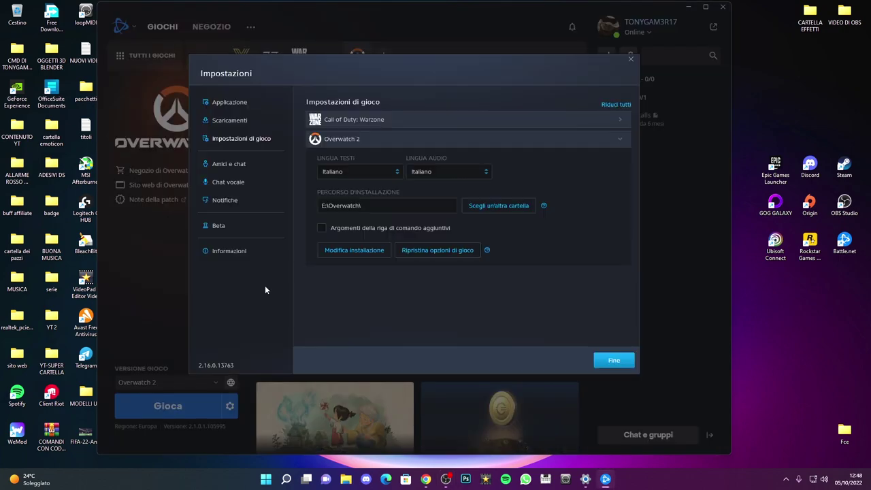
pyautogui.click(323, 228)
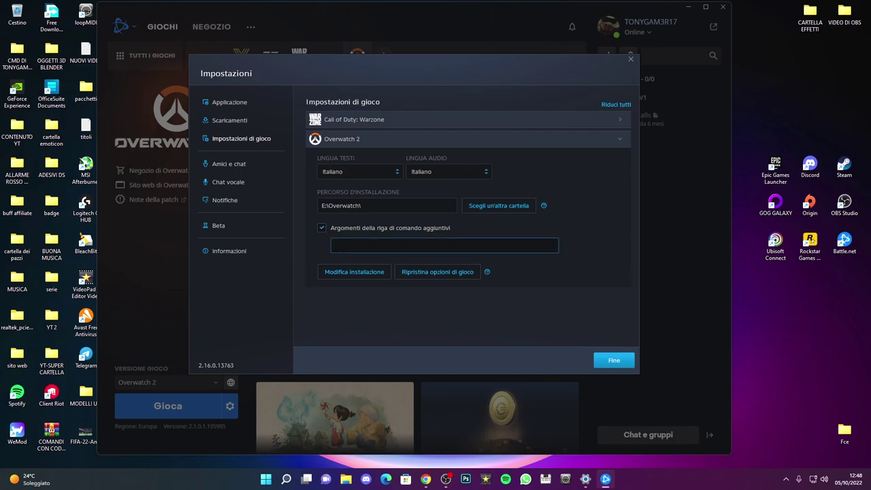
pyautogui.write('-D3D11')
pyautogui.click(513, 337)
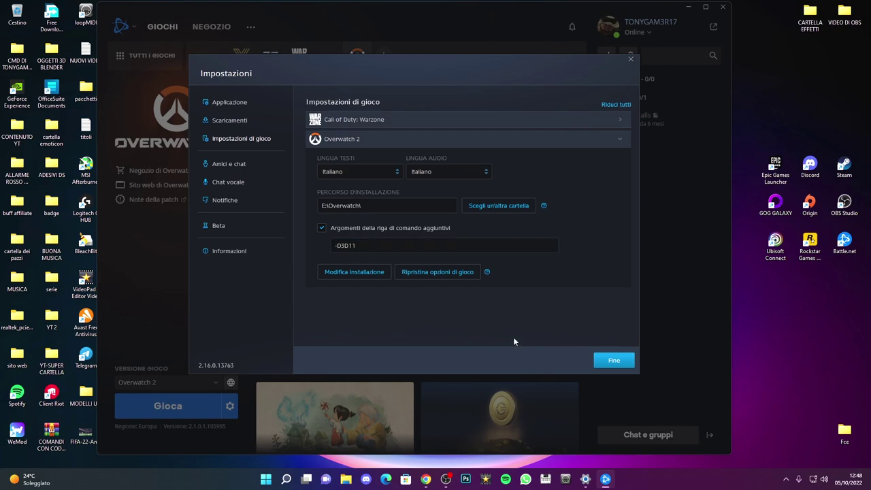
pyautogui.click(614, 361)
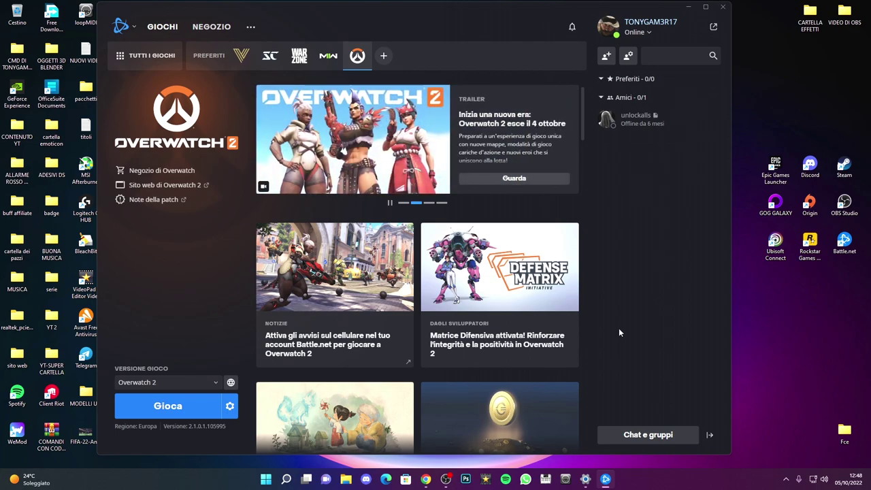
# Run an automatic driver update for the NVIDIA GeForce GTX 1660 SUPER in Device Manager, then close it.
pyautogui.rightClick(262, 479)
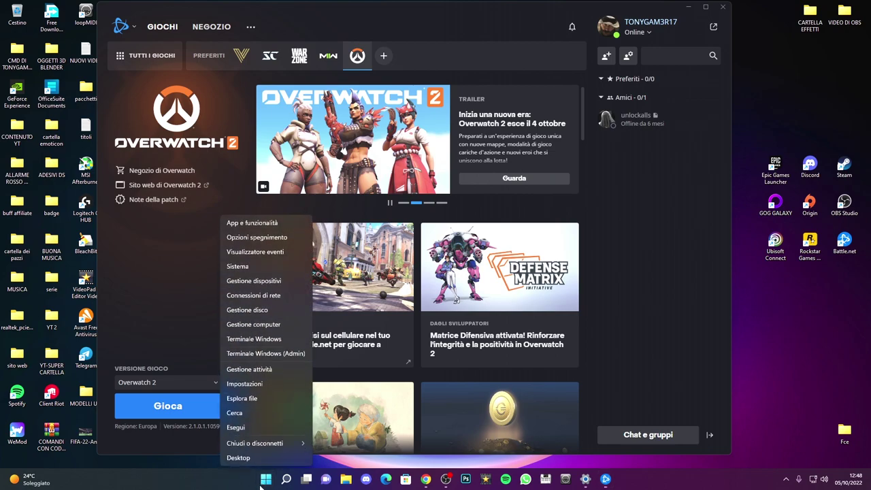
pyautogui.click(255, 281)
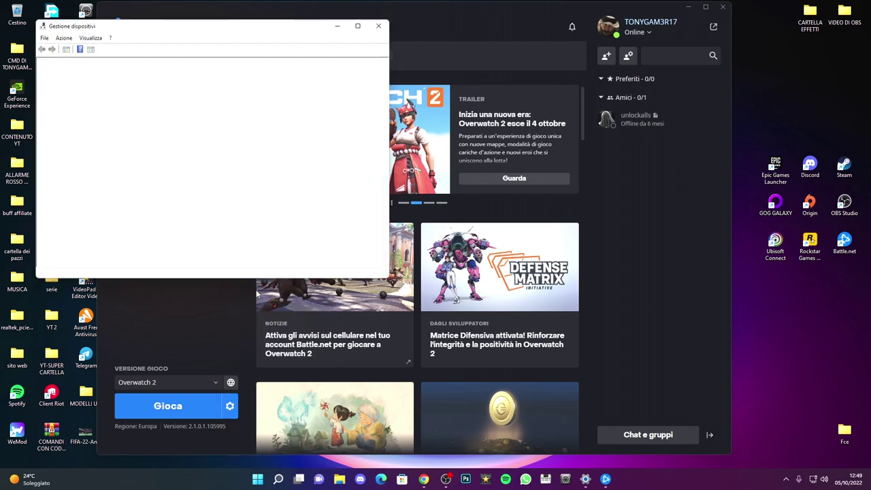
pyautogui.click(50, 216)
pyautogui.rightClick(102, 224)
pyautogui.click(126, 228)
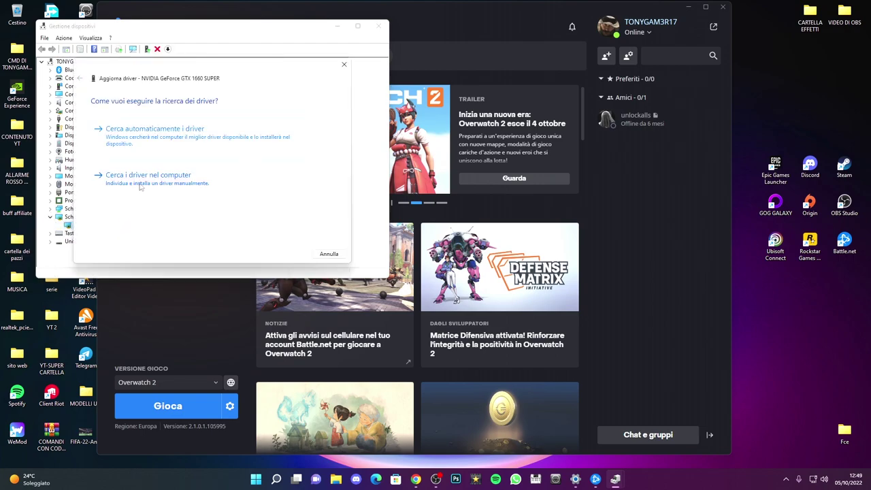
pyautogui.click(142, 139)
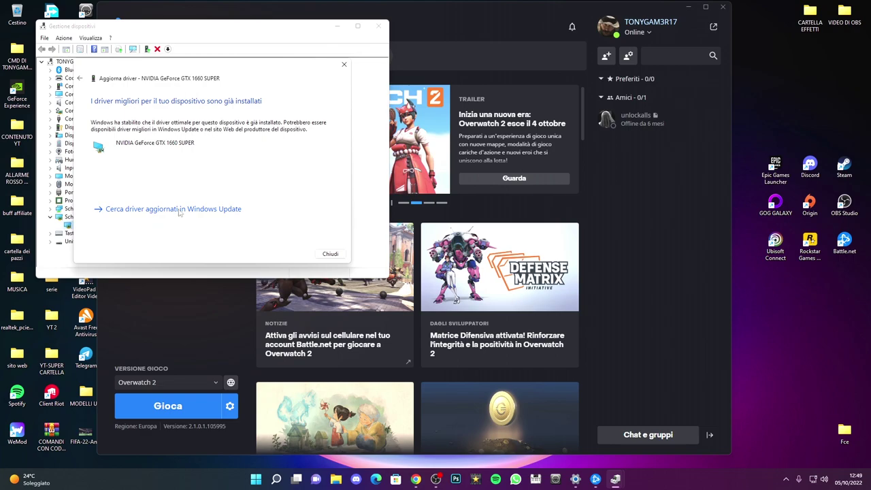
pyautogui.click(344, 64)
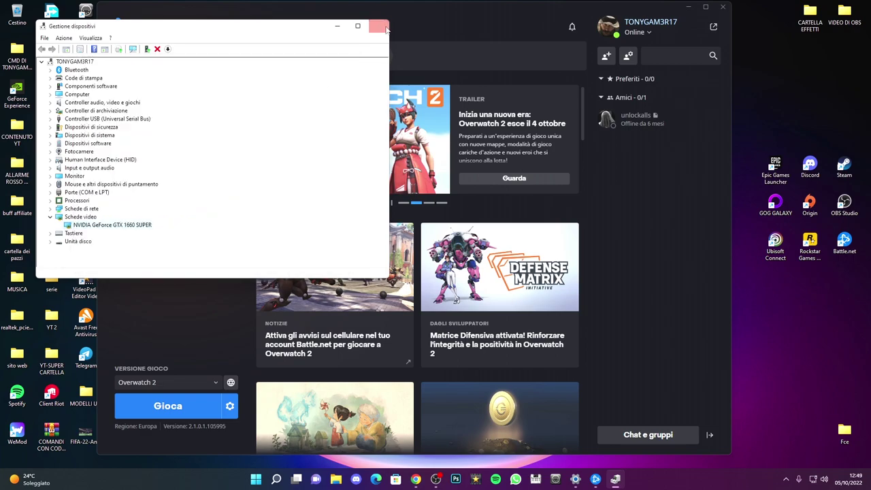
pyautogui.click(378, 26)
pyautogui.moveTo(425, 15); pyautogui.dragTo(436, 18)
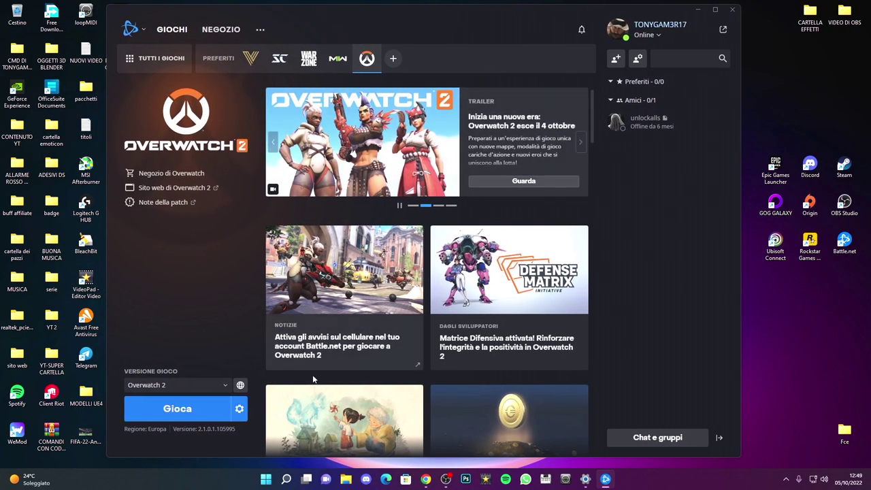
# In the Windows settings, turn off opening Xbox Game Bar with the controller button and close the settings.
pyautogui.click(287, 480)
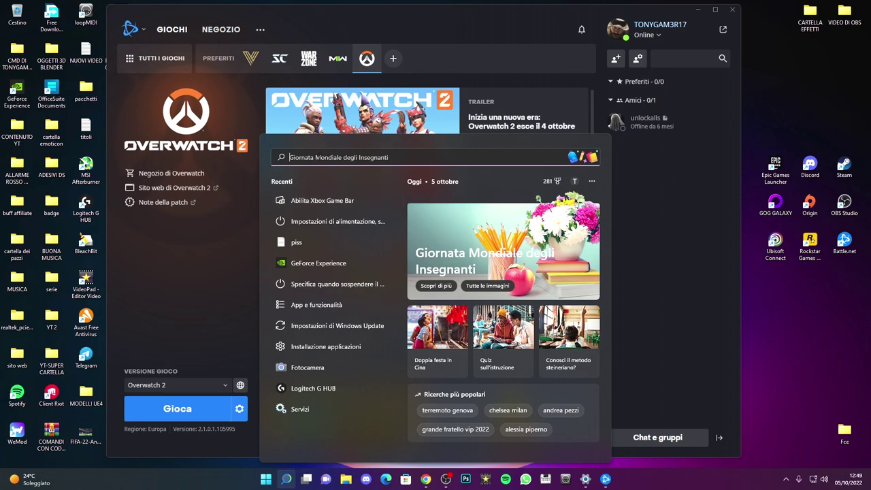
pyautogui.click(317, 203)
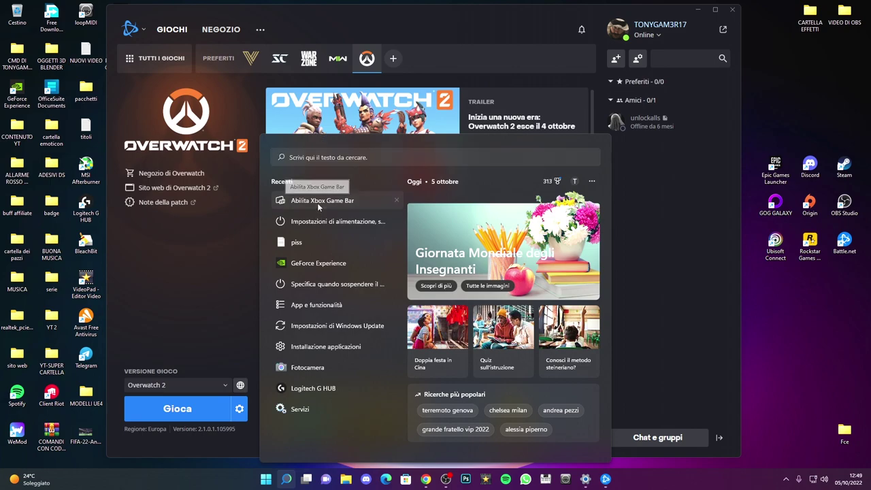
pyautogui.click(825, 101)
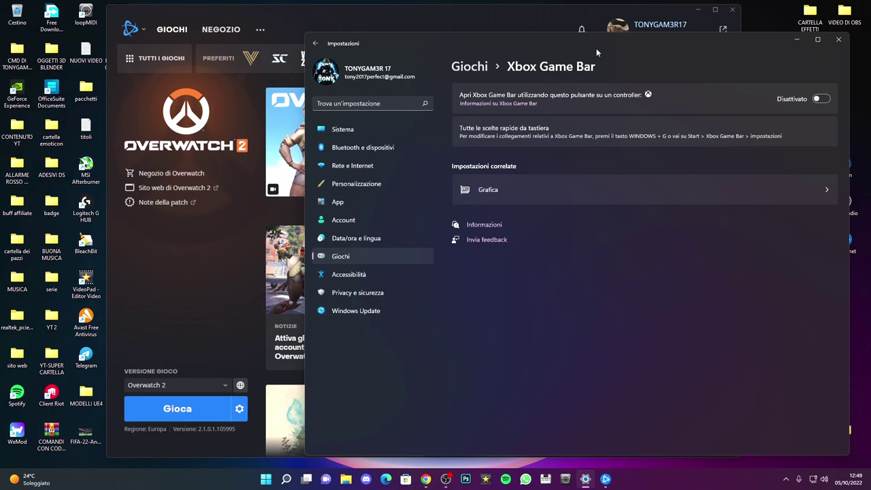
pyautogui.hotkey('alt', 'F4')
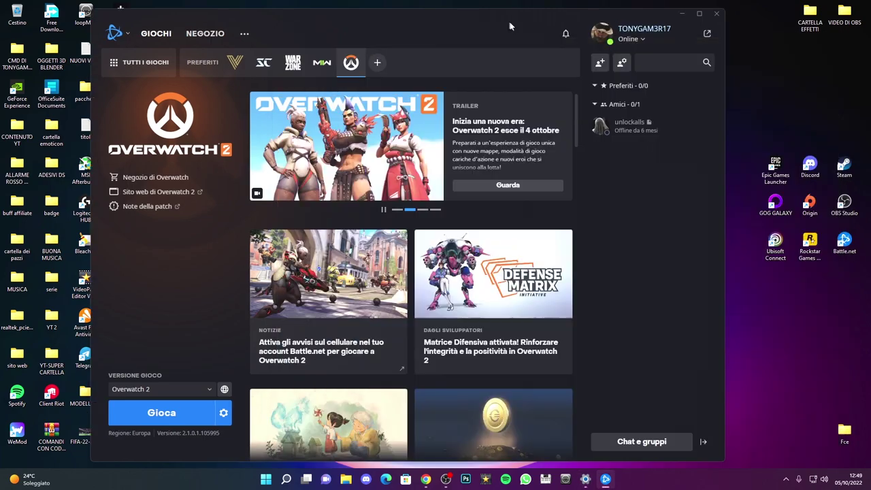
# In Windows System Configuration, hide all Microsoft services in the services list and confirm the configuration.
pyautogui.click(286, 478)
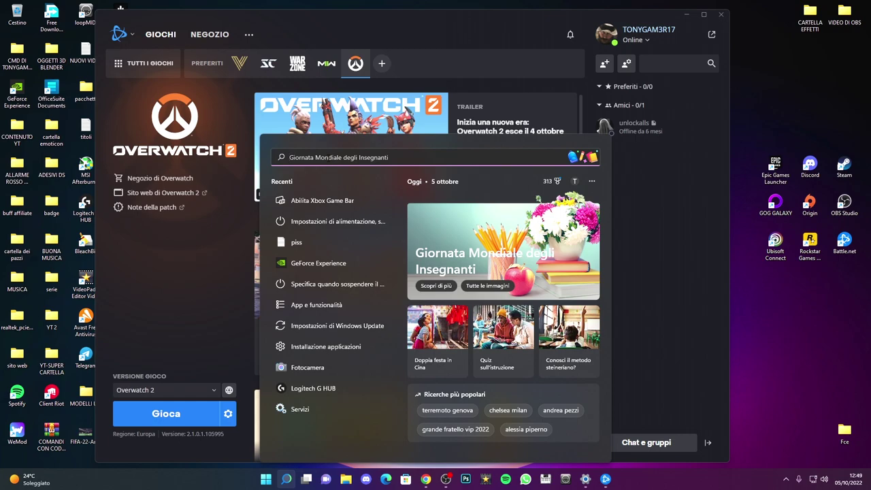
pyautogui.write('CONF')
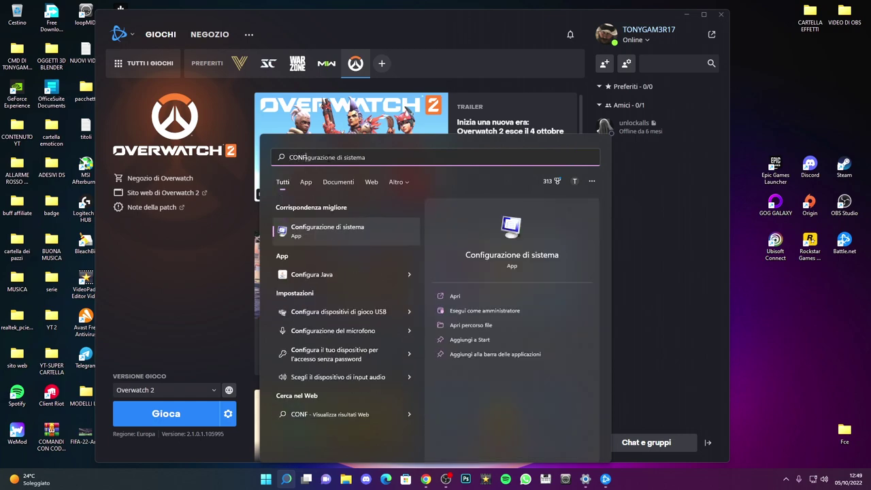
pyautogui.click(352, 230)
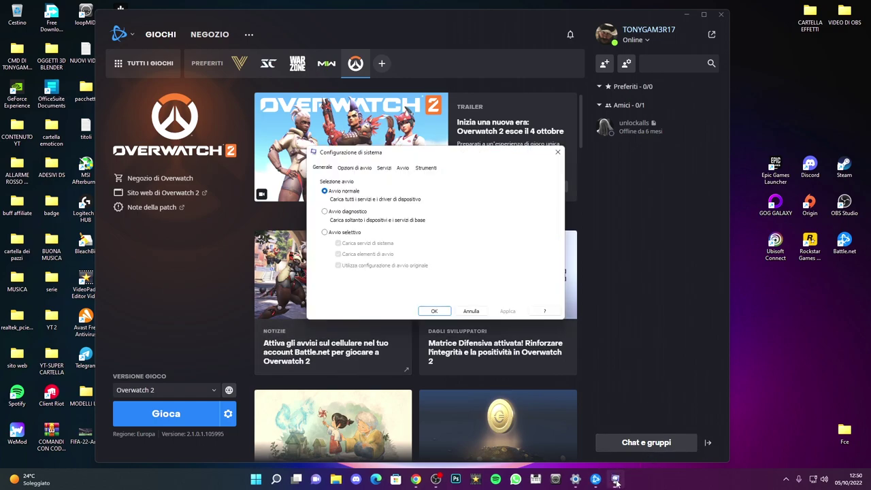
pyautogui.click(397, 175)
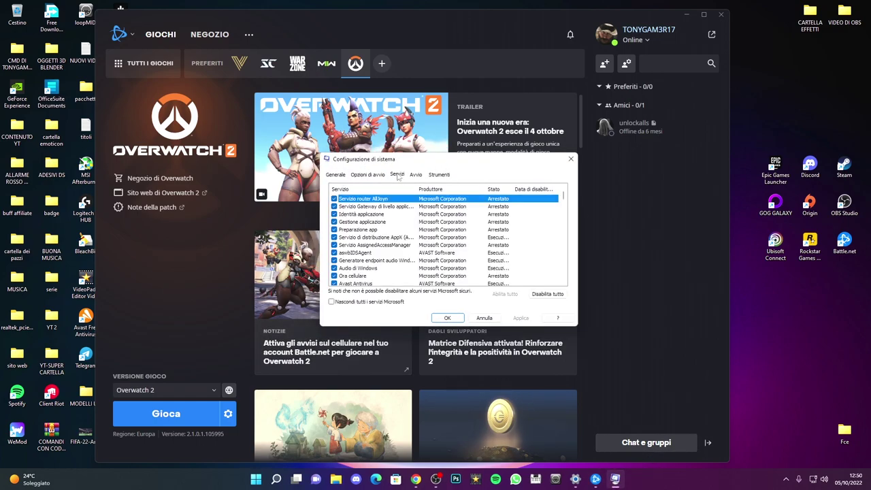
pyautogui.click(332, 303)
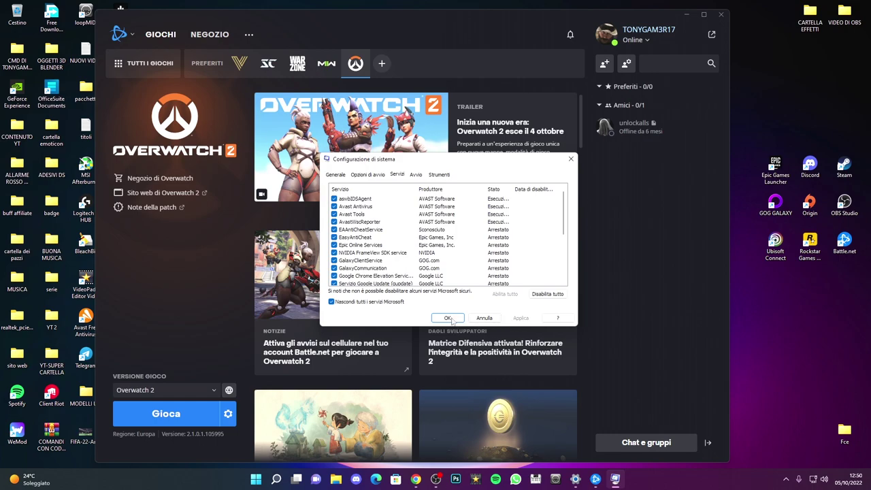
pyautogui.click(415, 175)
pyautogui.click(398, 174)
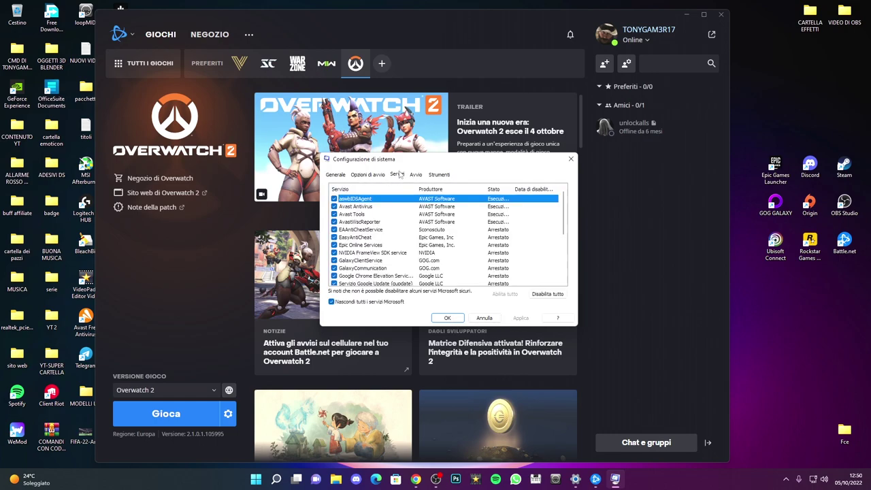
pyautogui.click(446, 319)
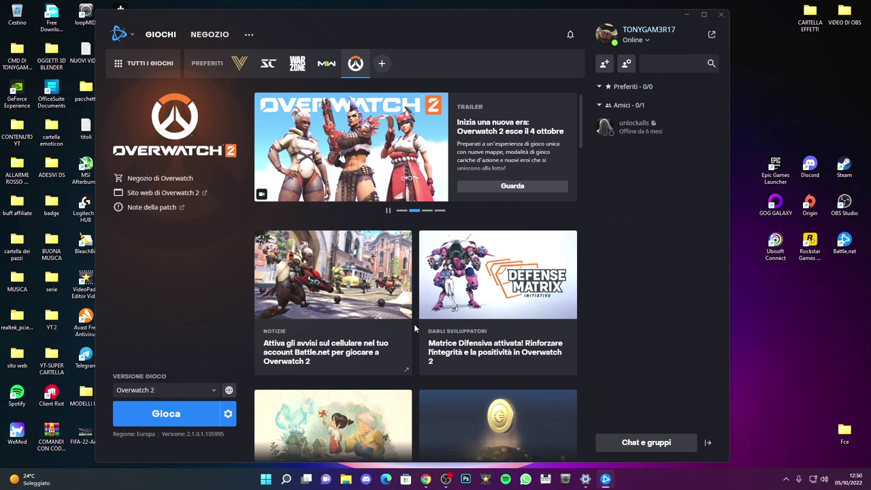
# Open Task Manager and review which apps are enabled to launch at Windows startup.
pyautogui.rightClick(266, 479)
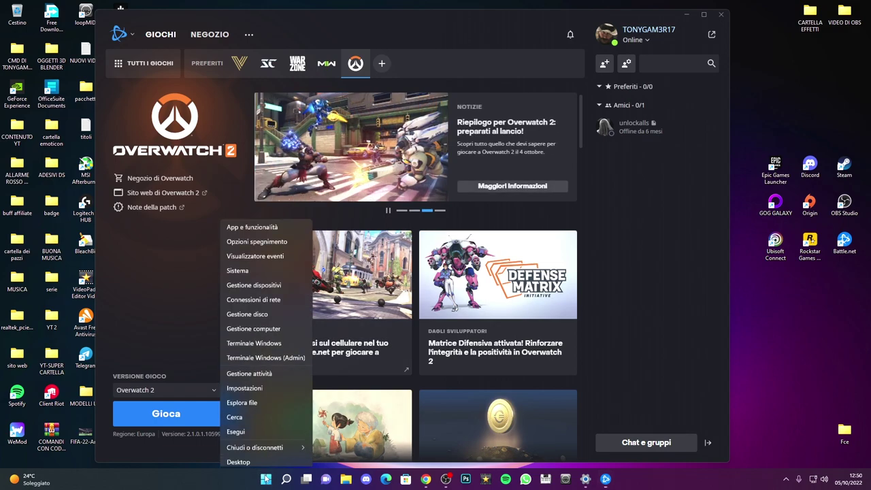
pyautogui.click(249, 368)
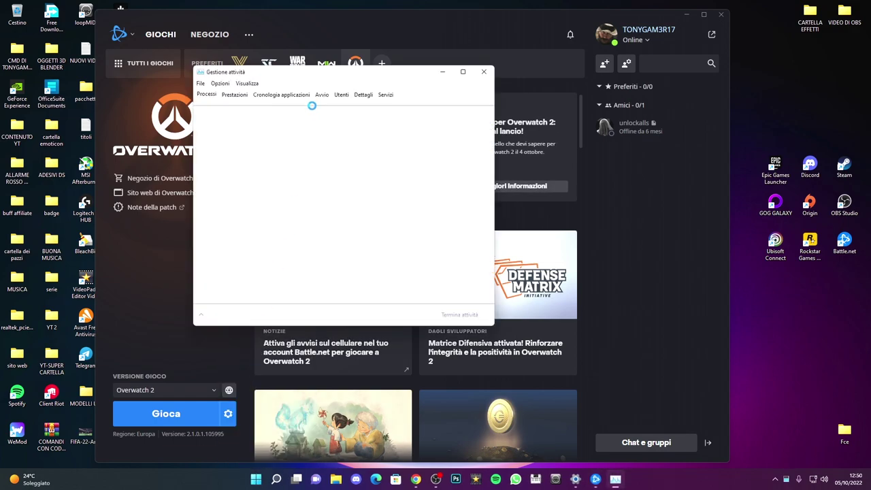
pyautogui.click(322, 94)
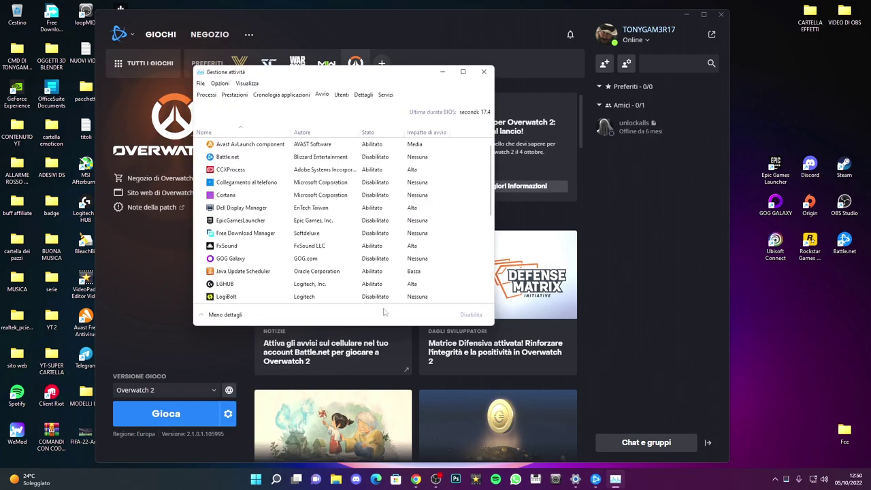
pyautogui.scroll(-1, 296, 176)
pyautogui.scroll(-5, 297, 176)
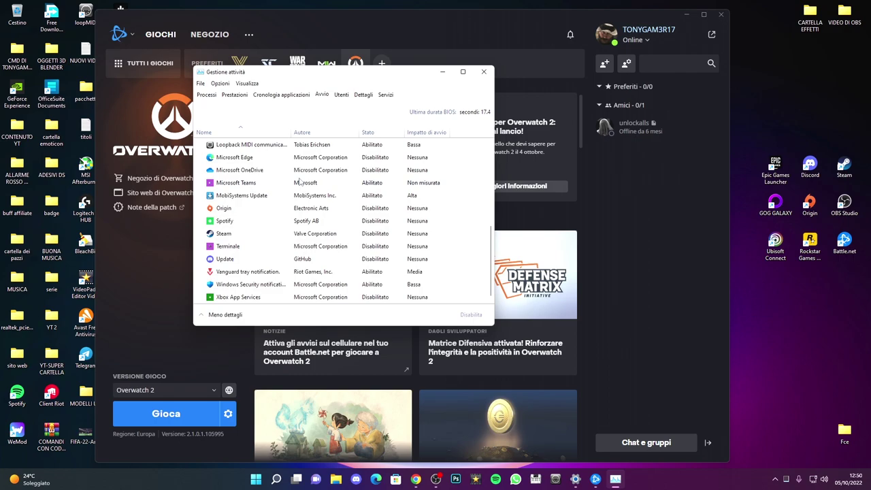
pyautogui.click(247, 298)
pyautogui.scroll(2, 289, 301)
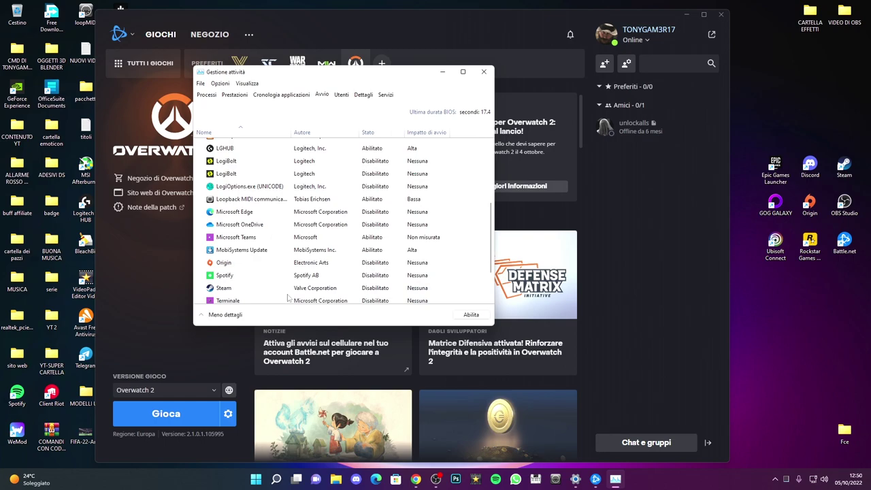
pyautogui.scroll(1, 289, 298)
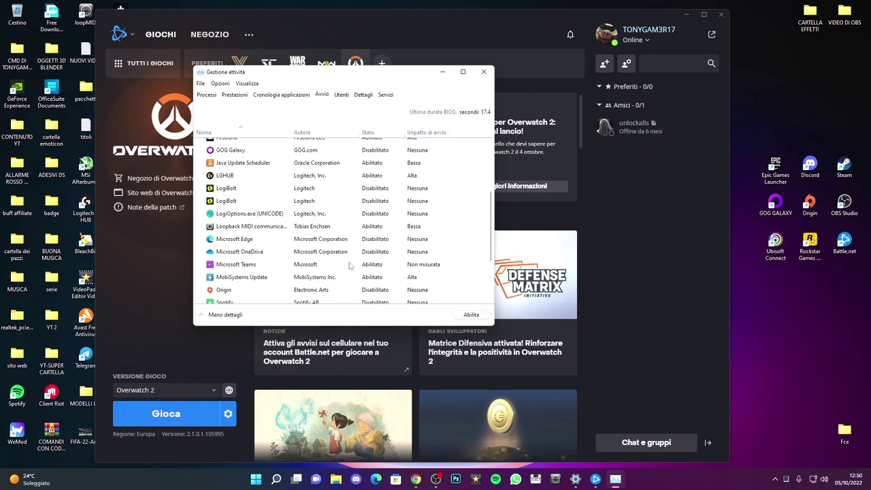
# Try to disable Microsoft Teams at startup and select the MobiSystems Update entry.
pyautogui.click(271, 267)
pyautogui.rightClick(295, 265)
pyautogui.click(321, 270)
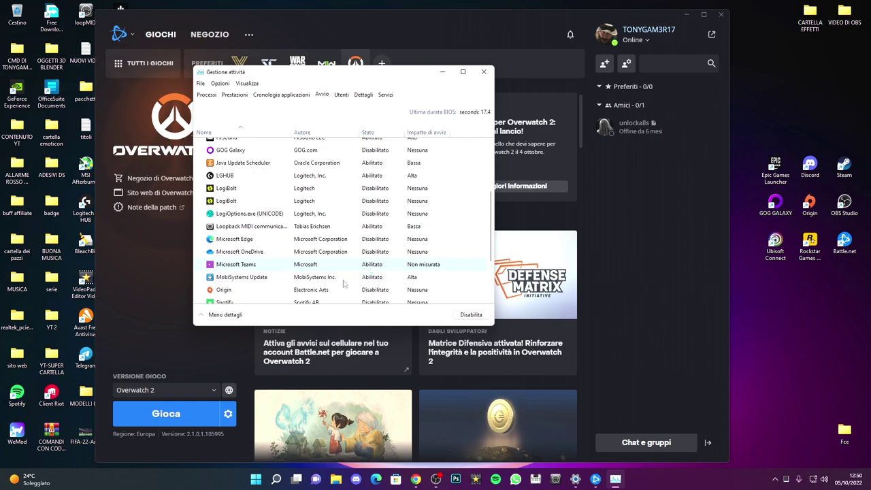
pyautogui.click(285, 281)
# Disable the Loopback MIDI startup entry and close Task Manager.
pyautogui.scroll(1, 285, 283)
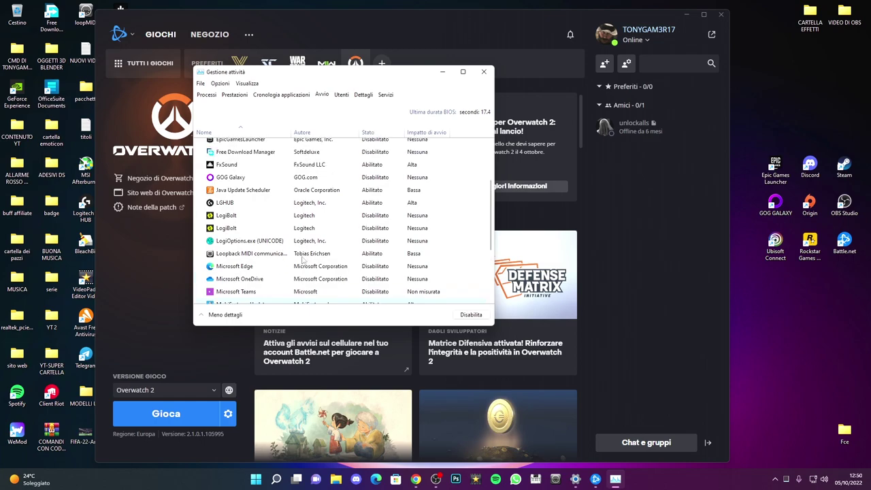
pyautogui.rightClick(283, 258)
pyautogui.click(306, 262)
pyautogui.scroll(3, 308, 263)
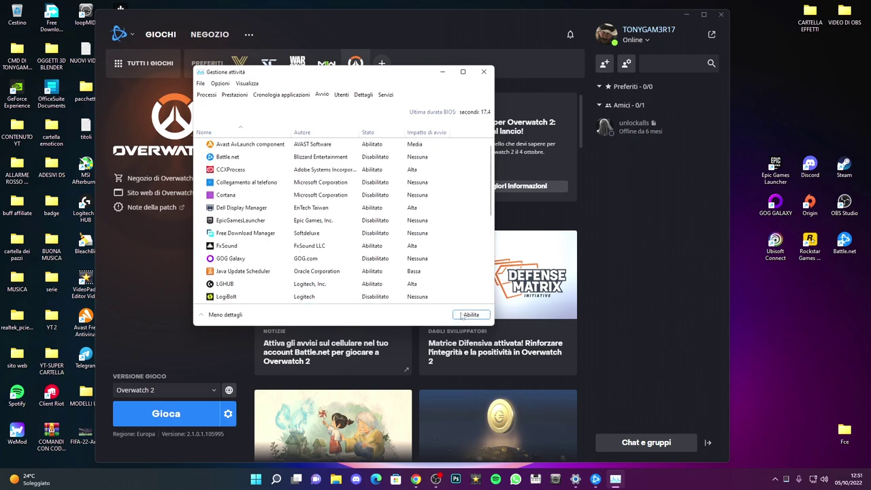
pyautogui.click(483, 71)
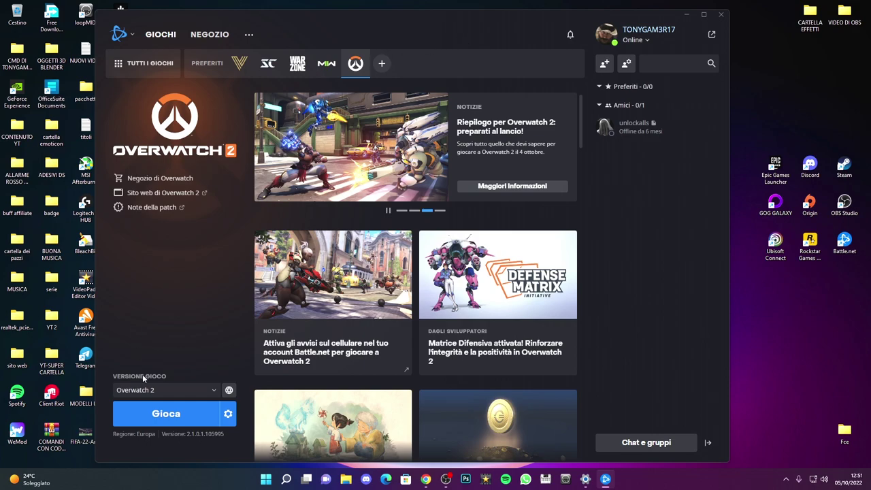
# Examine the Overwatch 2 maintenance options in Battle.net, including Analizza e ripara and Disinstalla.
pyautogui.click(228, 413)
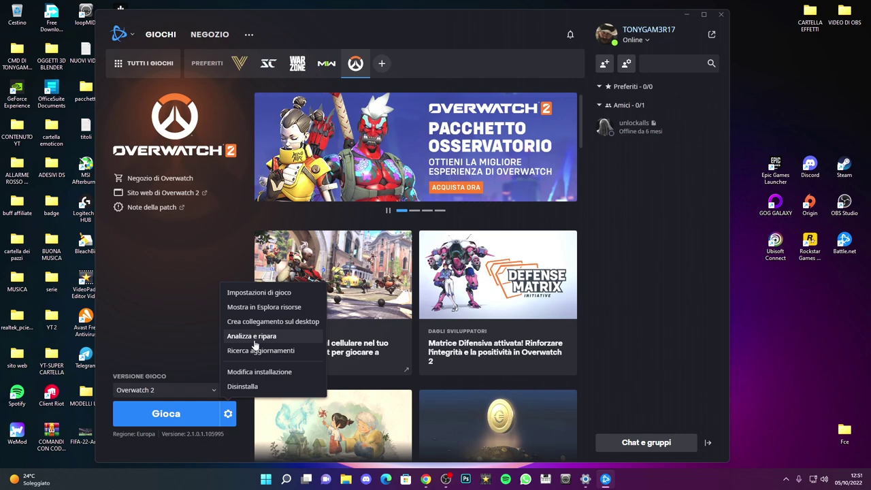
pyautogui.click(207, 309)
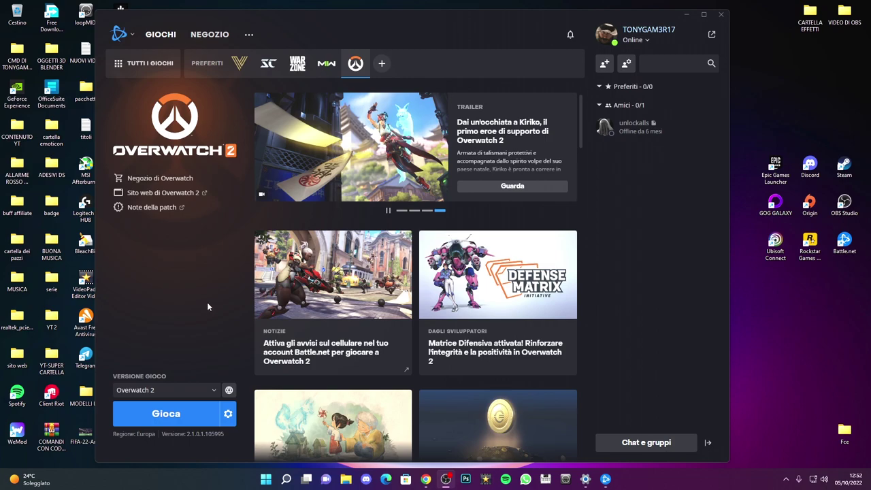
pyautogui.click(227, 413)
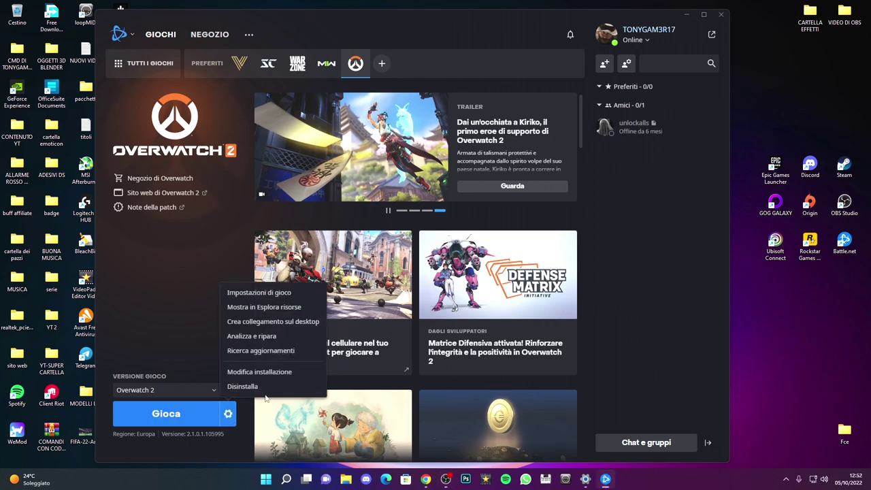
# Show the Overwatch 2 installation folder from Battle.net and open the compatibility properties of Overwatch Launcher.
pyautogui.click(277, 311)
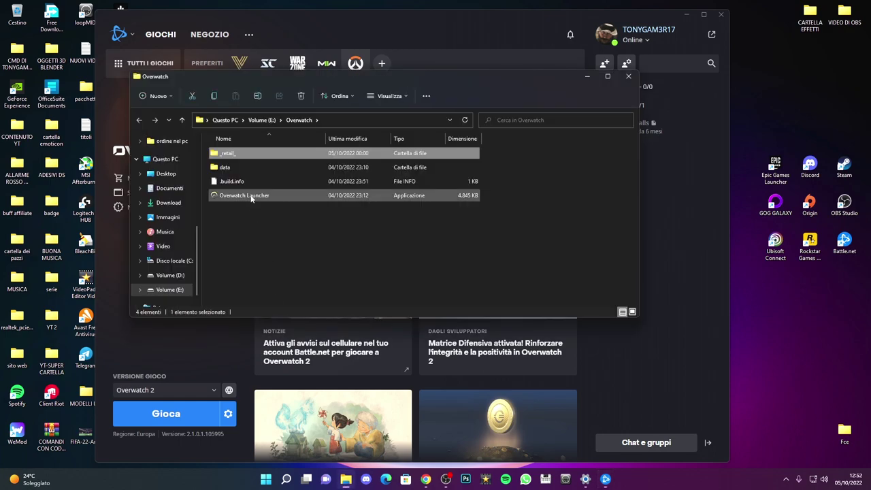
pyautogui.rightClick(260, 197)
pyautogui.click(293, 333)
pyautogui.click(299, 363)
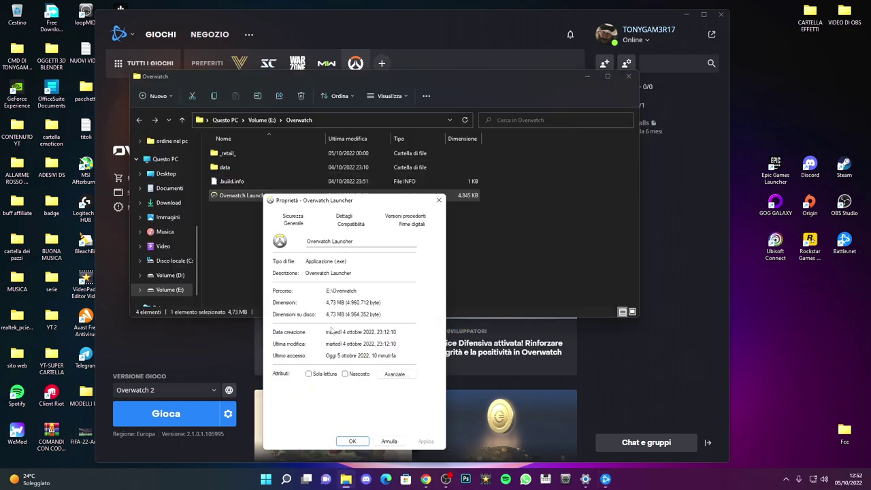
pyautogui.click(351, 223)
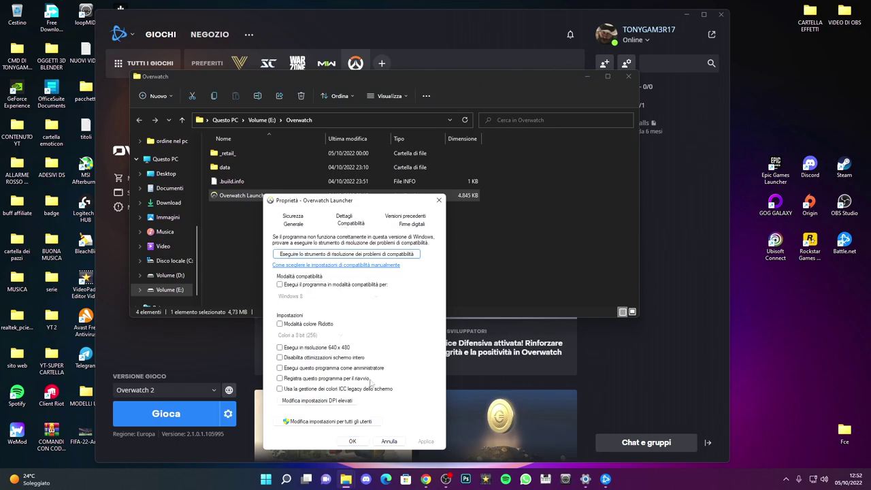
# Disable fullscreen optimizations and enable running as administrator for Overwatch Launcher, apply the changes, and close its properties and folder.
pyautogui.click(279, 357)
pyautogui.click(278, 368)
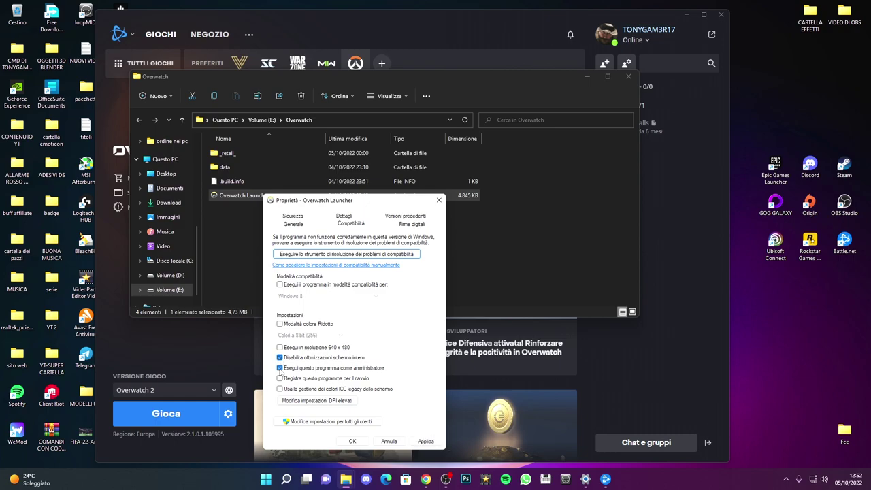
pyautogui.click(426, 441)
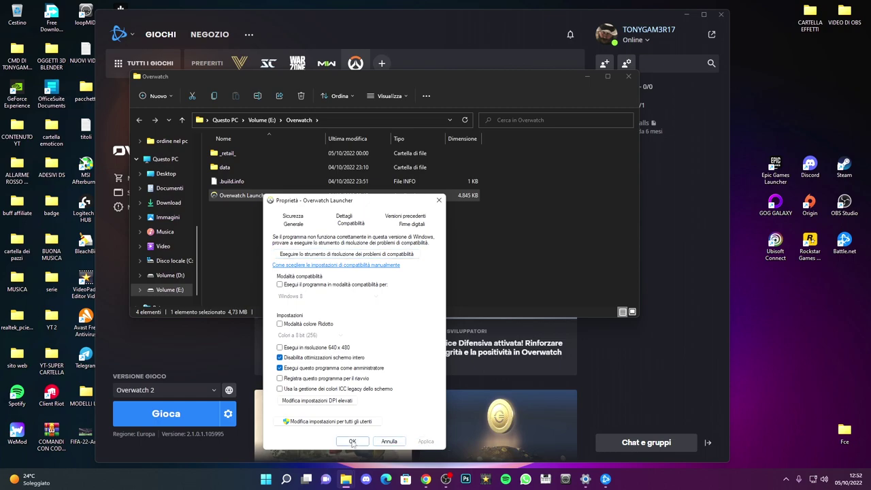
pyautogui.click(352, 440)
pyautogui.click(627, 76)
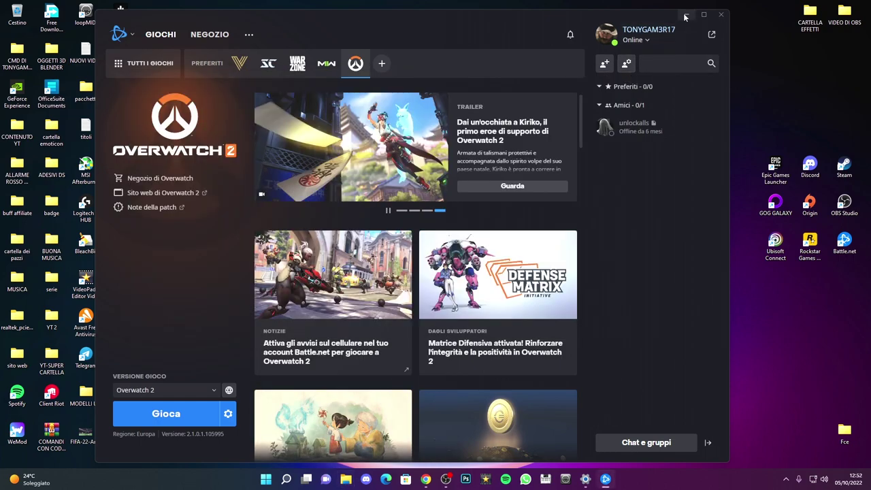
# Minimize Battle.net and run the Overwatch desktop shortcut as administrator, returning the shortcut to its place above Call of Duty.
pyautogui.click(686, 14)
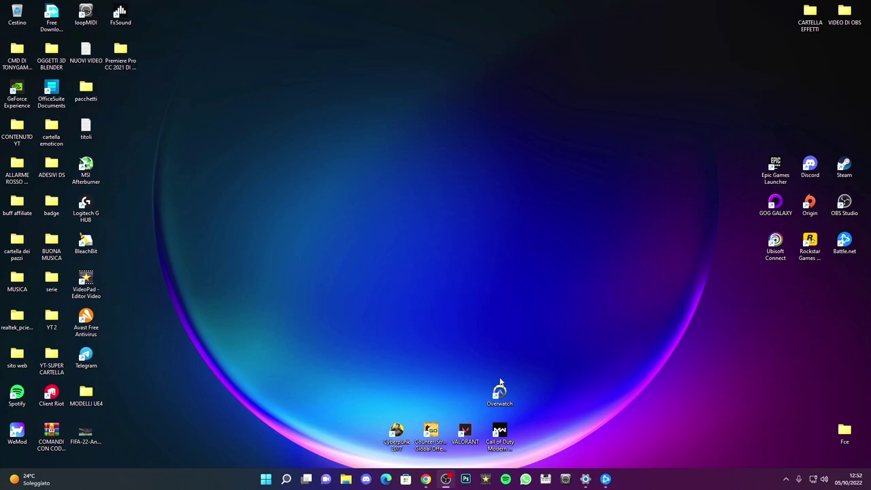
pyautogui.moveTo(499, 394); pyautogui.dragTo(399, 201)
pyautogui.rightClick(399, 201)
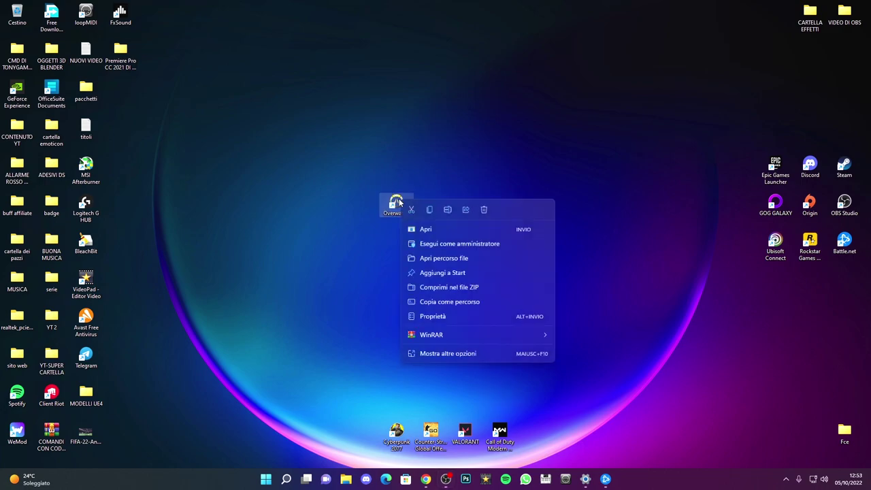
pyautogui.click(494, 243)
pyautogui.moveTo(398, 204); pyautogui.dragTo(502, 401)
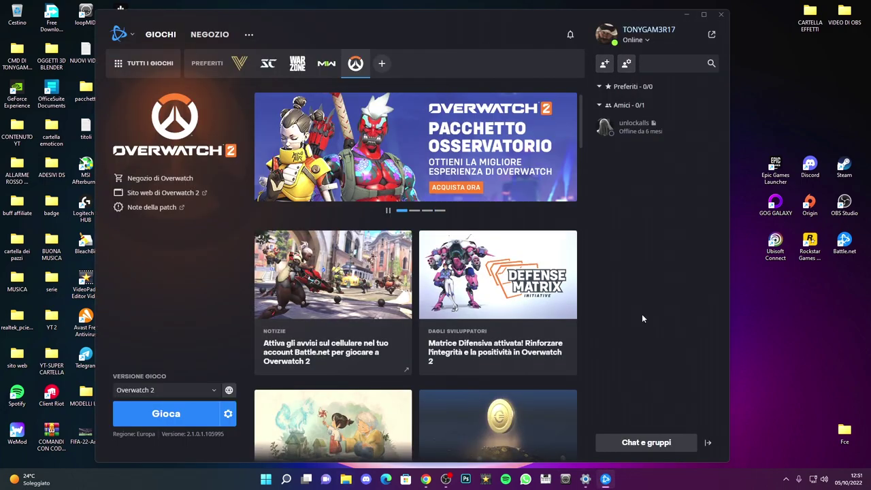